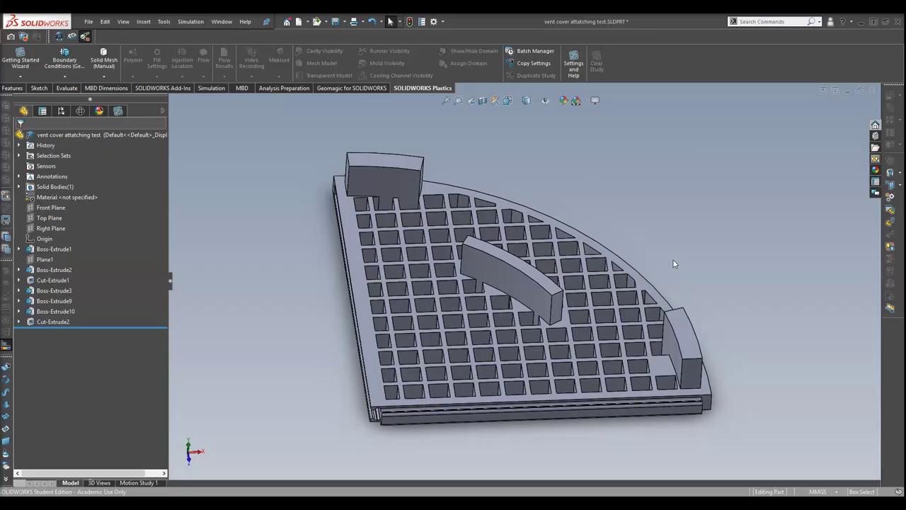
Examine the quarter-round vent cover's grid, raised tabs and grooved edges from several angles.
middle_drag(682, 235, 676, 286)
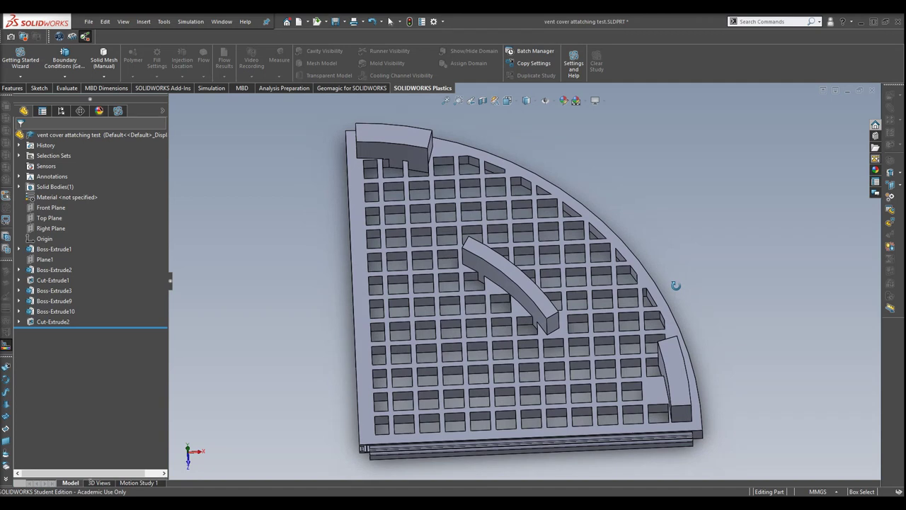
scroll(676, 285, up, 5)
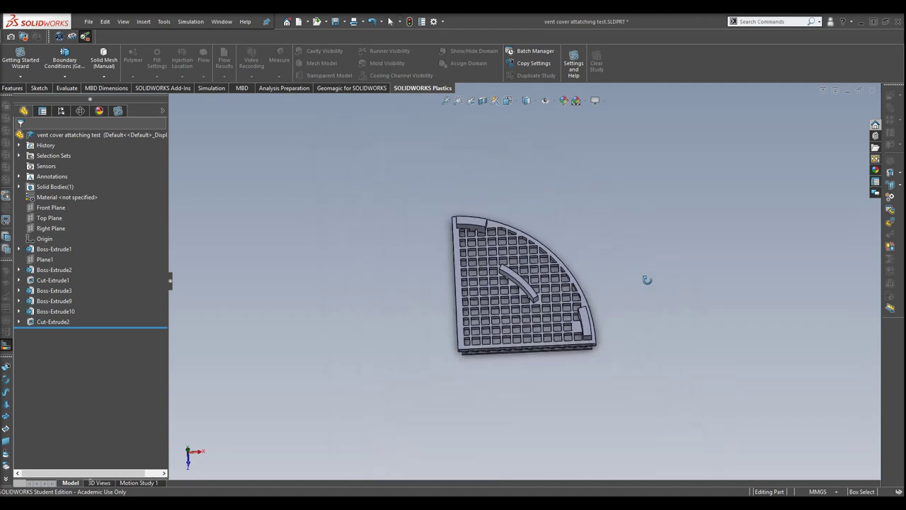
mouse_move(646, 280)
middle_down()
mouse_move(648, 289)
mouse_move(633, 281)
middle_up()
scroll(633, 281, down, 5)
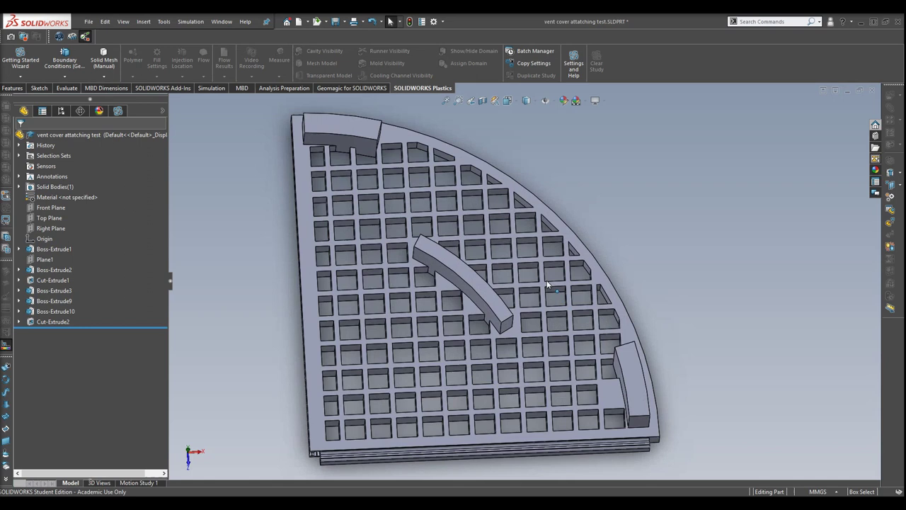
middle_drag(531, 283, 552, 188)
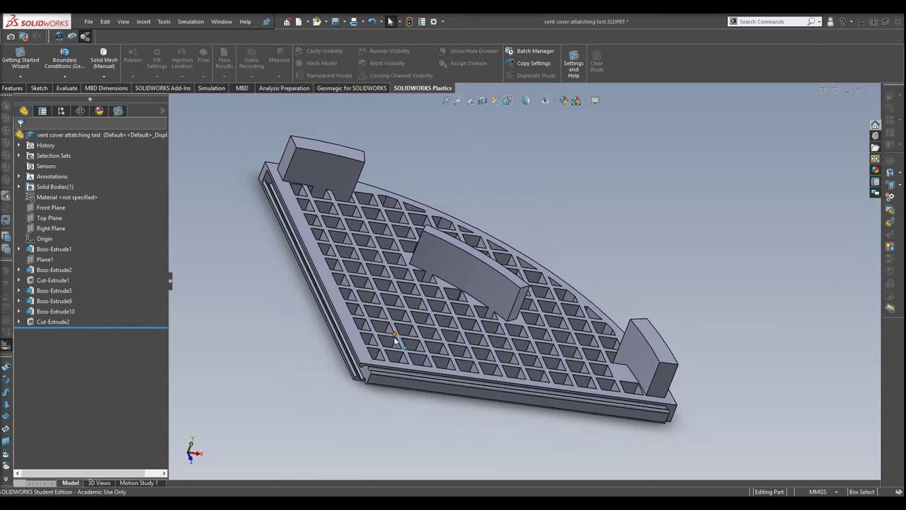
scroll(361, 376, down, 4)
middle_drag(360, 354, 358, 327)
mouse_move(619, 177)
middle_down()
mouse_move(628, 197)
mouse_move(601, 222)
mouse_move(633, 214)
mouse_move(643, 228)
mouse_move(364, 205)
middle_up()
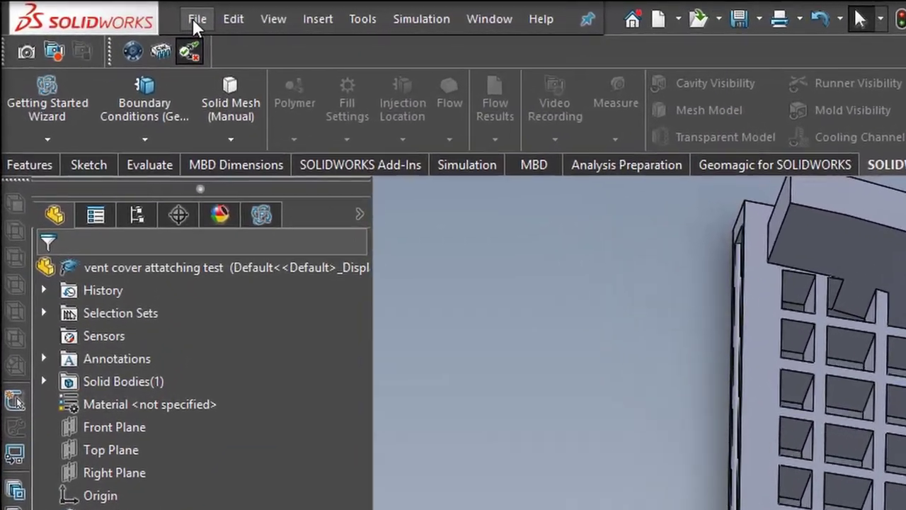
Start Print3D for the vent cover and choose its flat underside face as the bottom plane on the print bed.
click(87, 21)
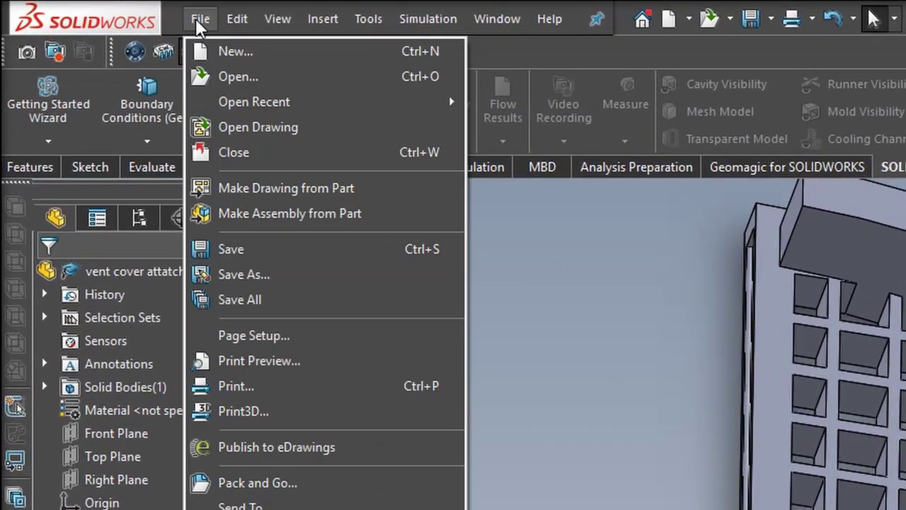
click(293, 411)
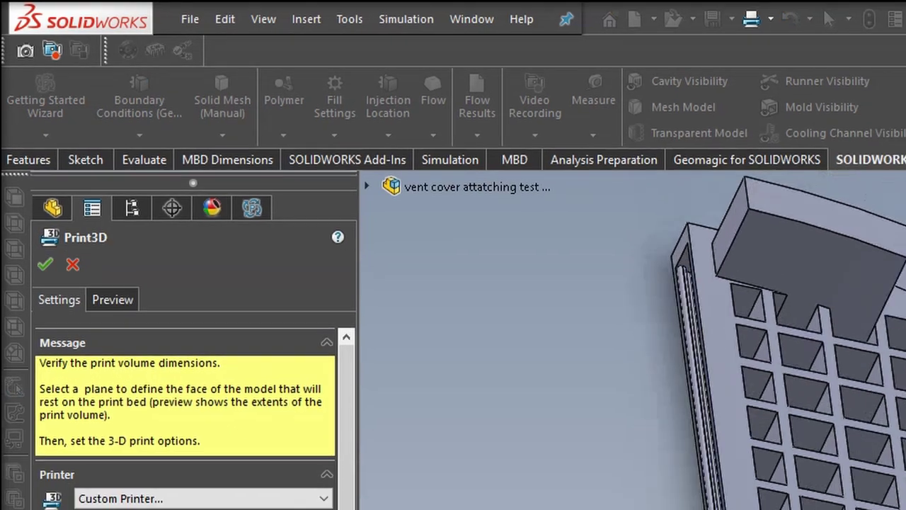
middle_drag(779, 509, 750, 509)
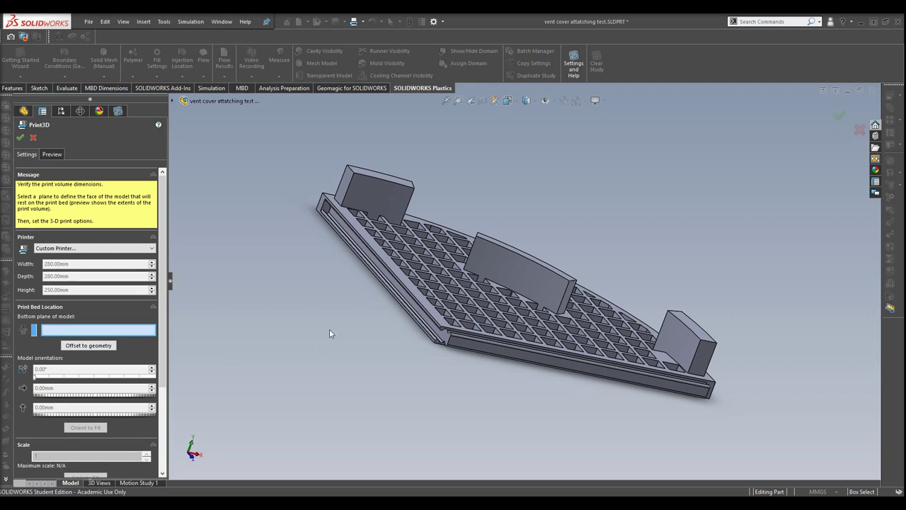
middle_drag(329, 329, 368, 231)
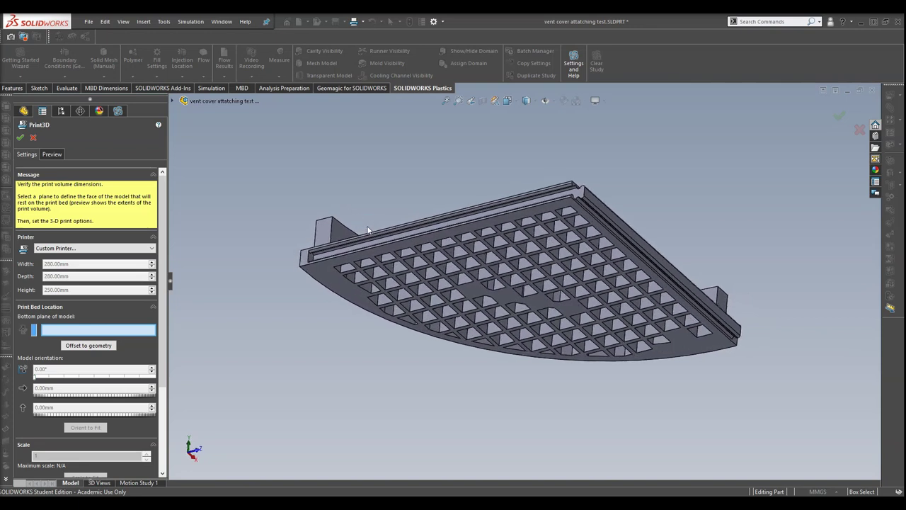
click(332, 285)
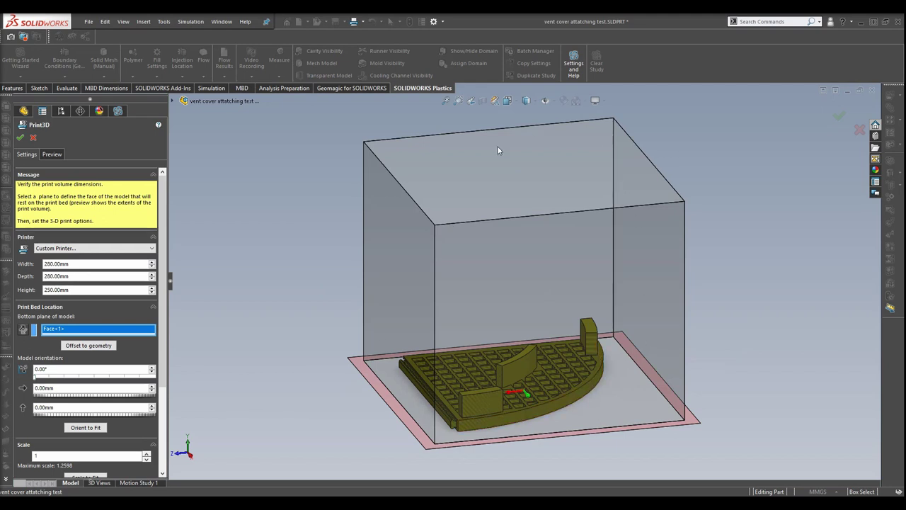
mouse_move(311, 383)
middle_down()
mouse_move(342, 364)
mouse_move(306, 378)
middle_up()
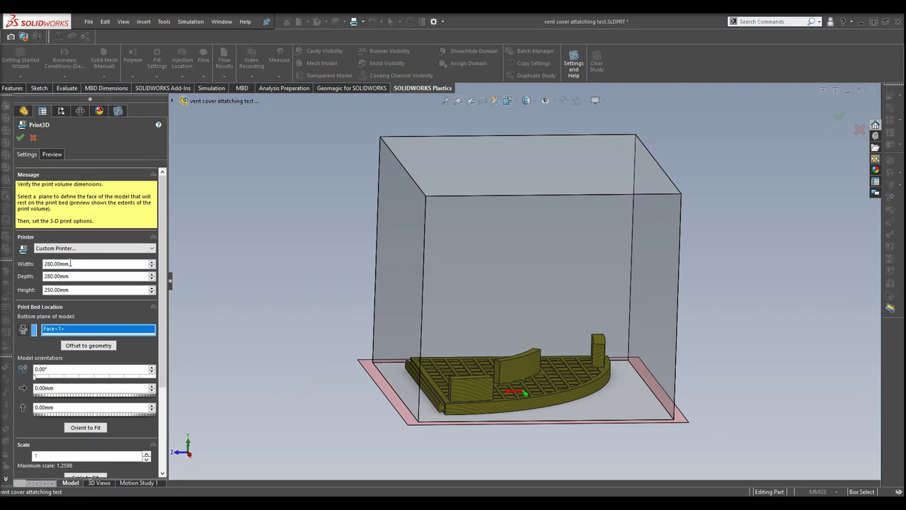
Review the print volume dimensions and set the print job quality to Draft.
click(79, 275)
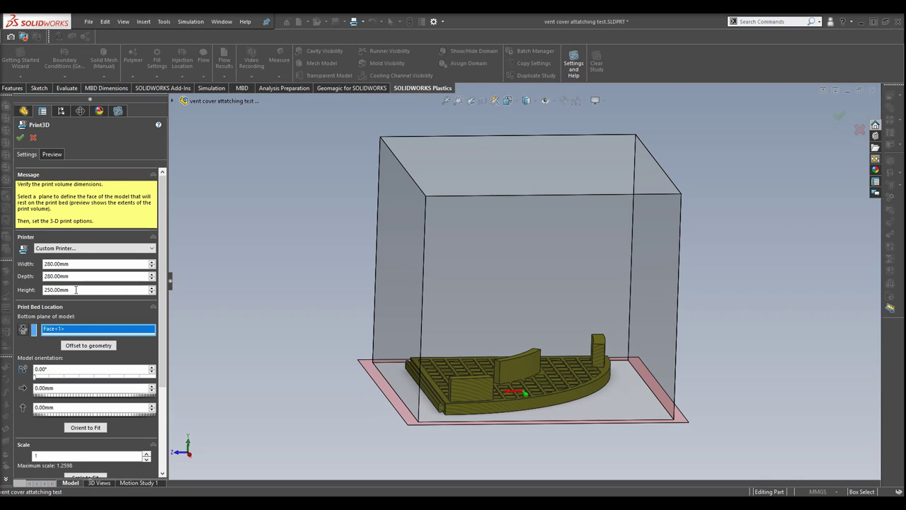
click(317, 339)
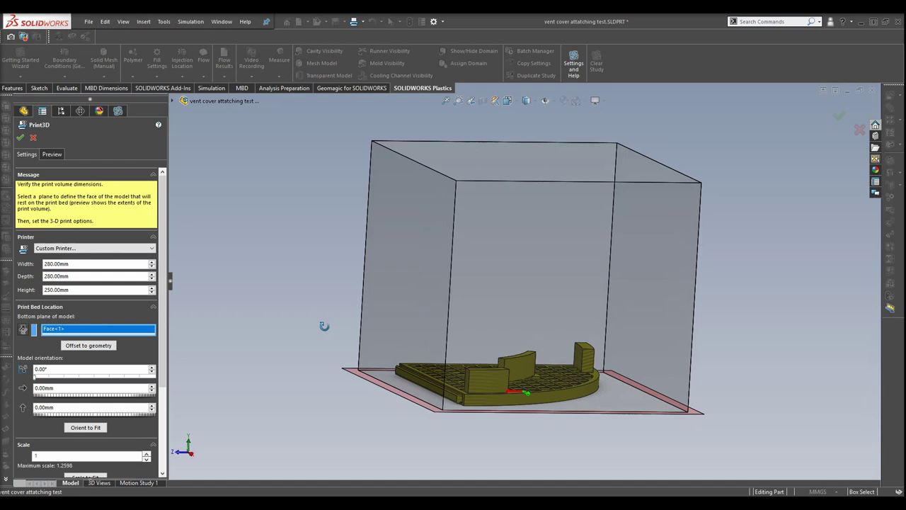
scroll(162, 316, down, 5)
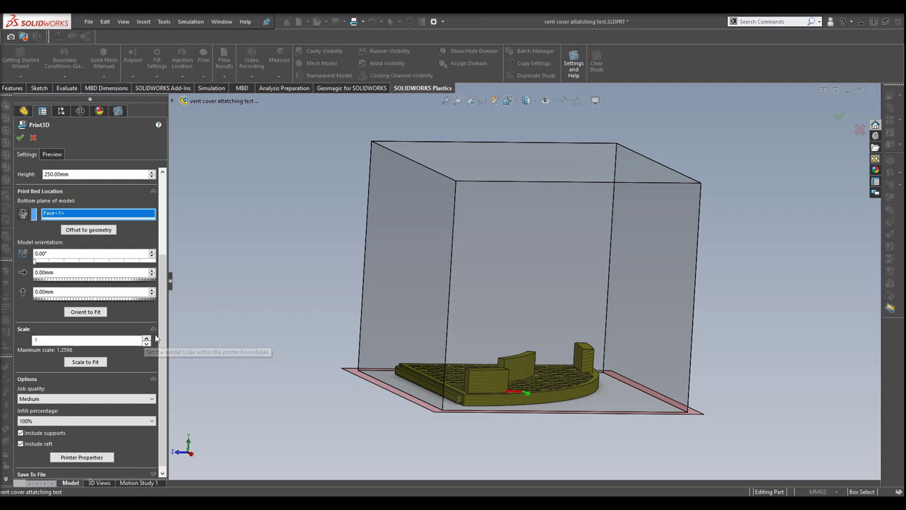
click(58, 401)
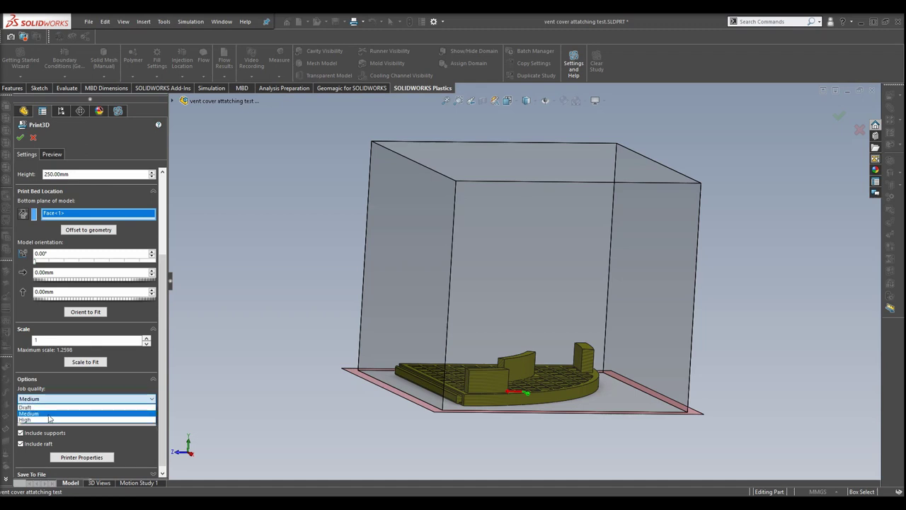
click(49, 407)
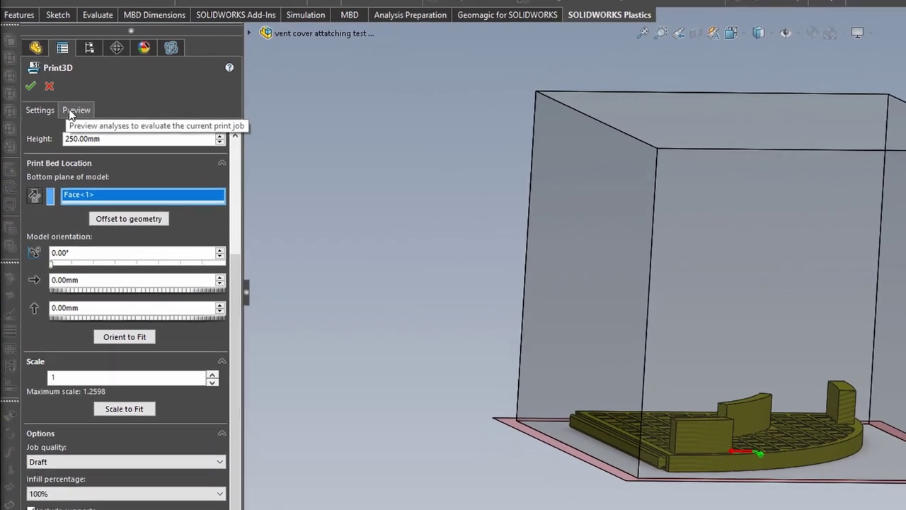
Bring up the build analysis preview and hide the striation lines on the model.
click(83, 94)
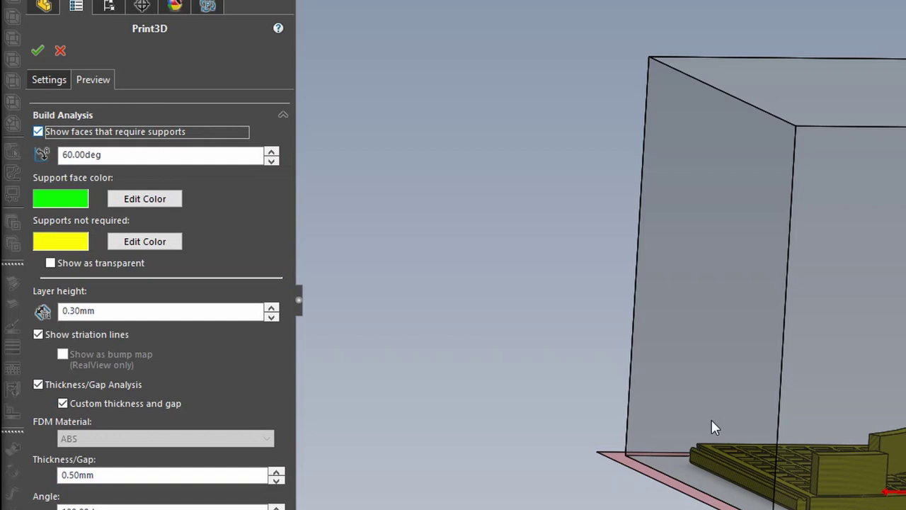
middle_drag(605, 491, 669, 509)
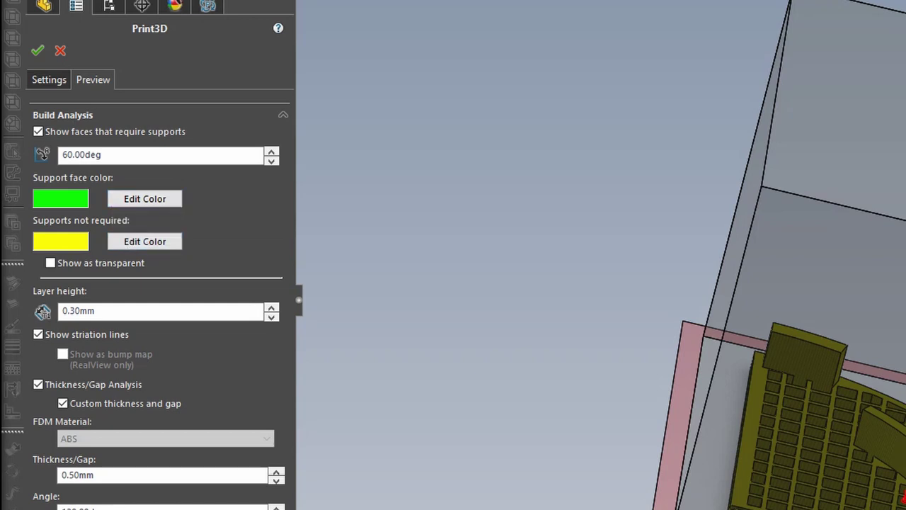
middle_drag(793, 460, 815, 474)
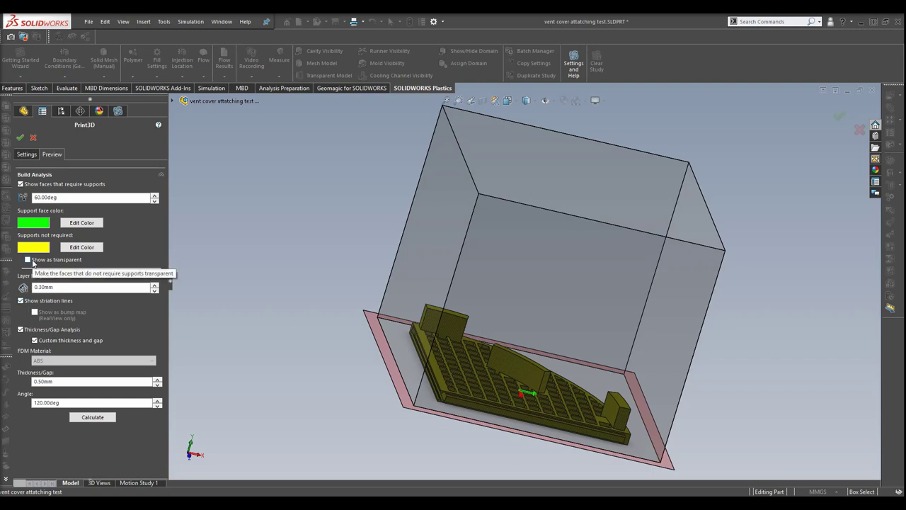
click(20, 301)
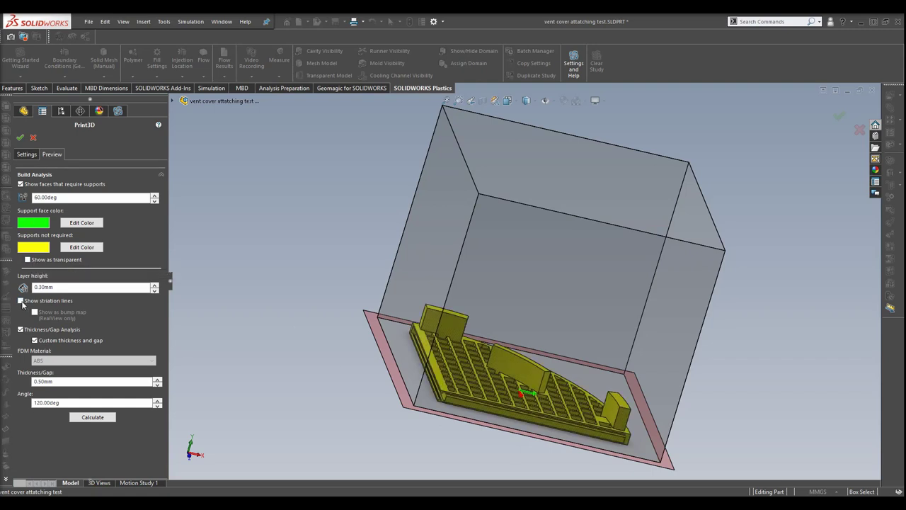
Examine the cover's edge grooves and underside for faces highlighted as requiring supports.
middle_drag(457, 381, 437, 288)
scroll(503, 357, down, 6)
scroll(425, 308, down, 6)
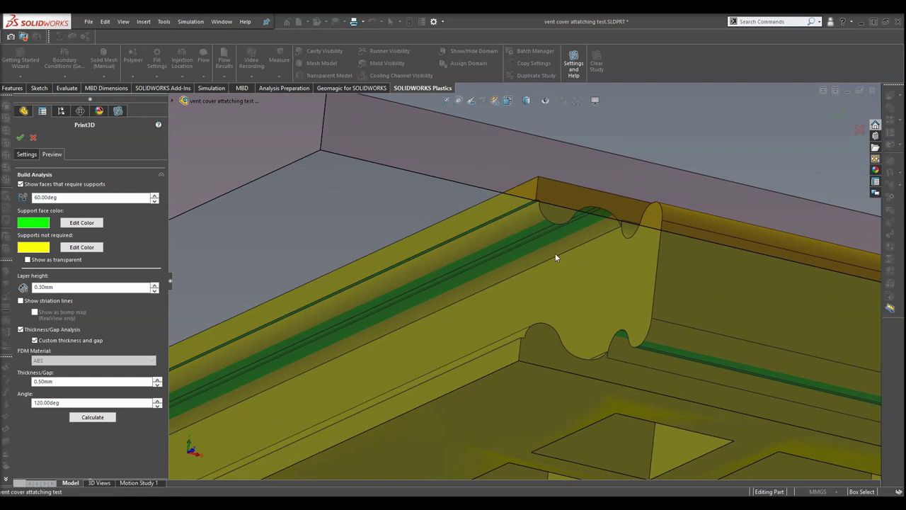
middle_drag(556, 250, 525, 252)
key(f)
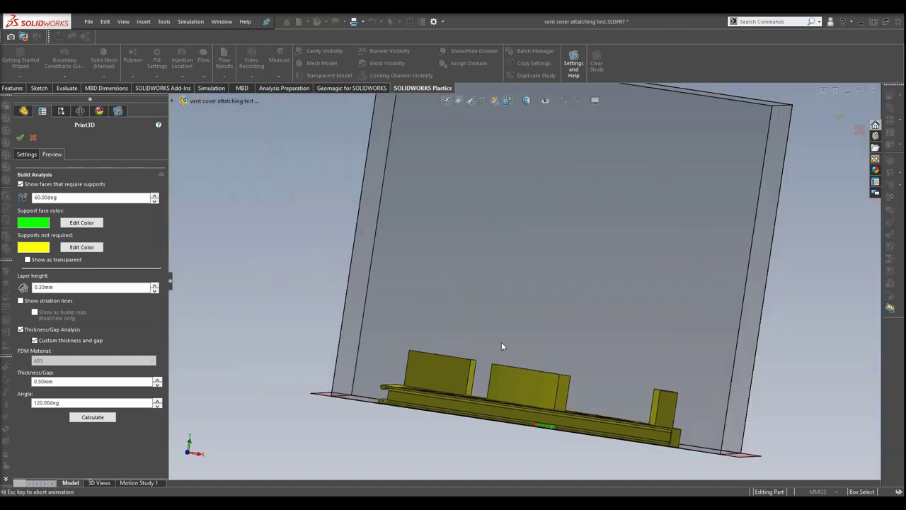
middle_drag(502, 342, 511, 417)
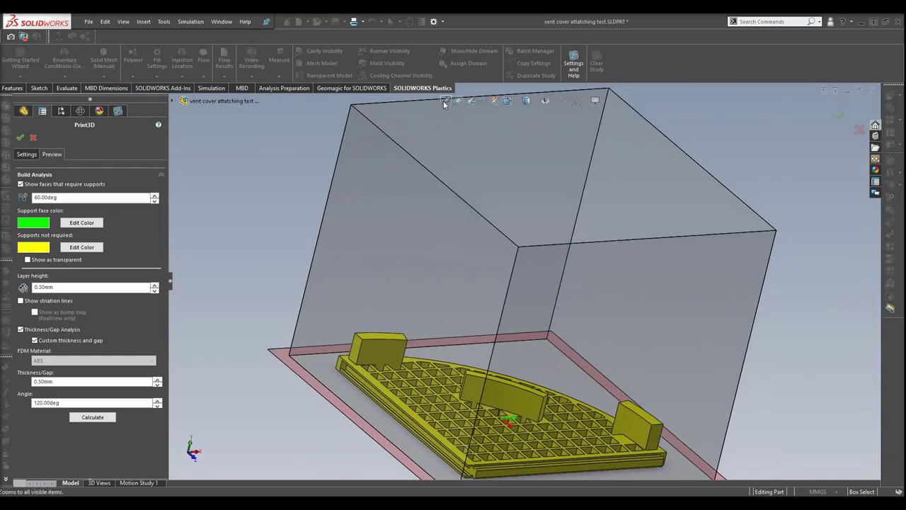
scroll(485, 423, up, 2)
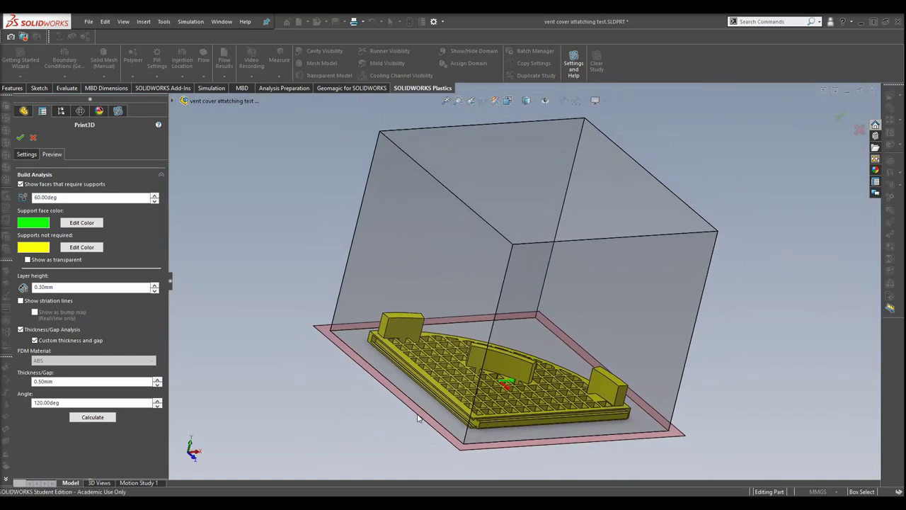
Show the striation lines again and inspect the print layers around the cover's grooved corner.
click(57, 287)
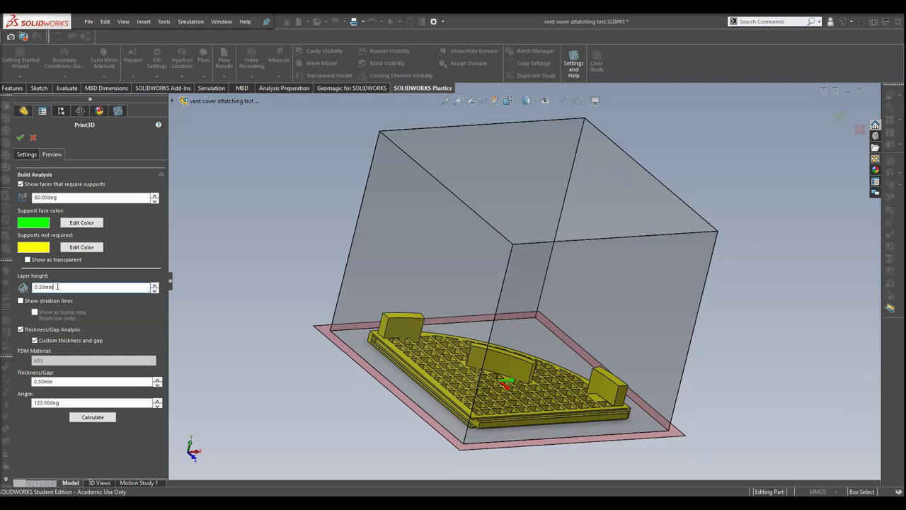
click(24, 302)
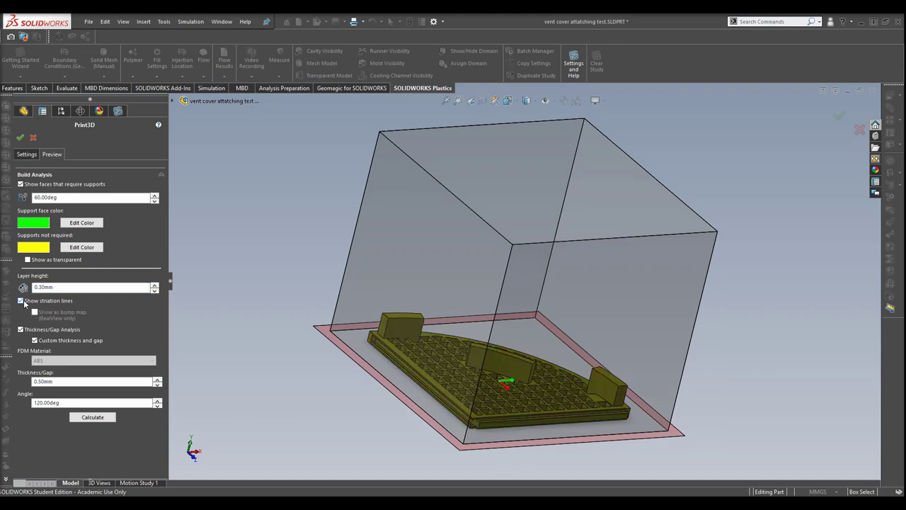
scroll(526, 421, up, 8)
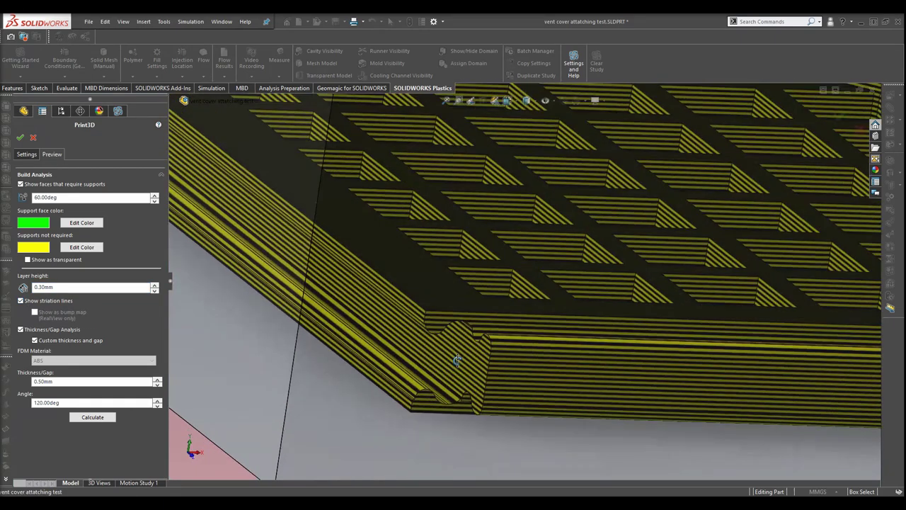
mouse_move(457, 360)
middle_down()
mouse_move(430, 319)
mouse_move(449, 332)
mouse_move(443, 364)
middle_up()
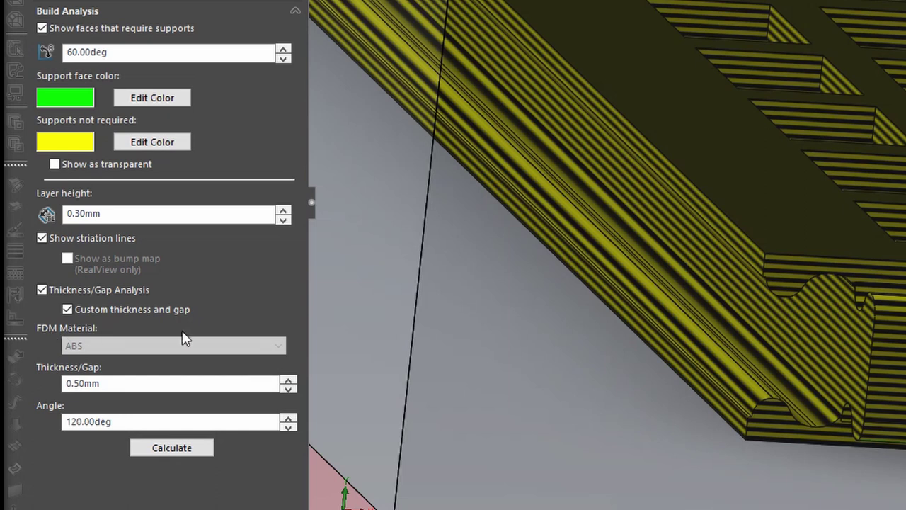
scroll(773, 307, up, 3)
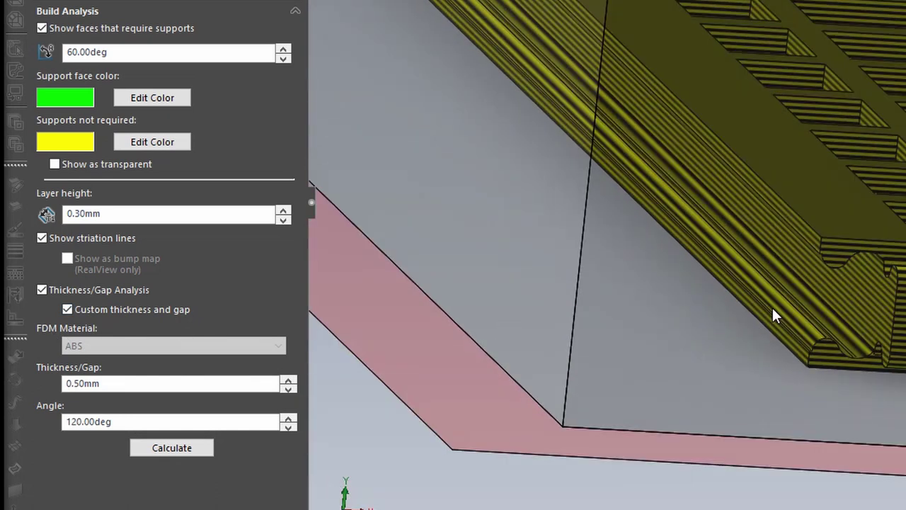
middle_drag(773, 313, 697, 292)
middle_drag(611, 305, 641, 320)
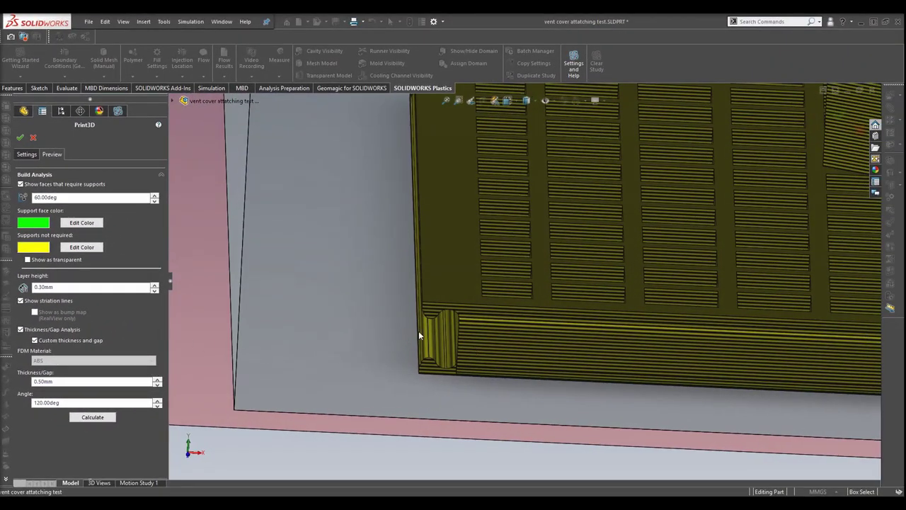
Calculate the thickness/gap analysis for the vent cover using the custom thickness and gap settings.
click(61, 382)
middle_drag(453, 363, 488, 364)
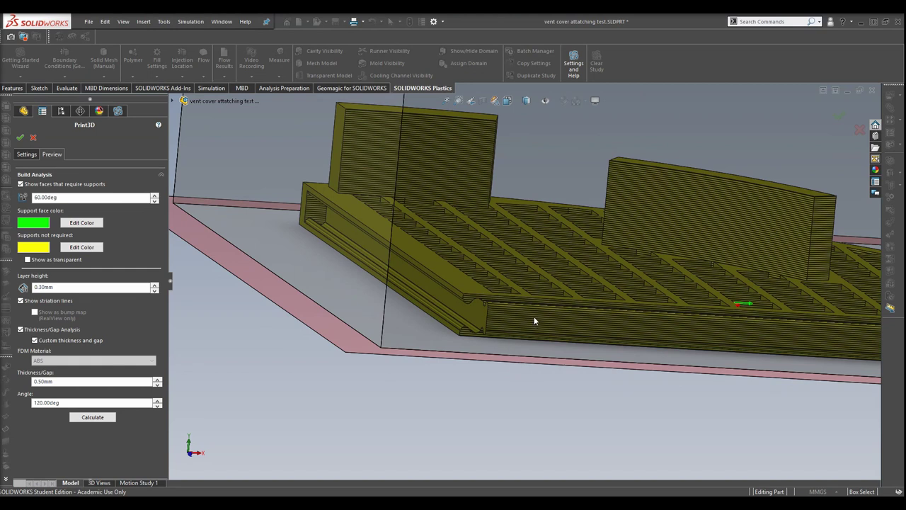
middle_drag(534, 320, 534, 347)
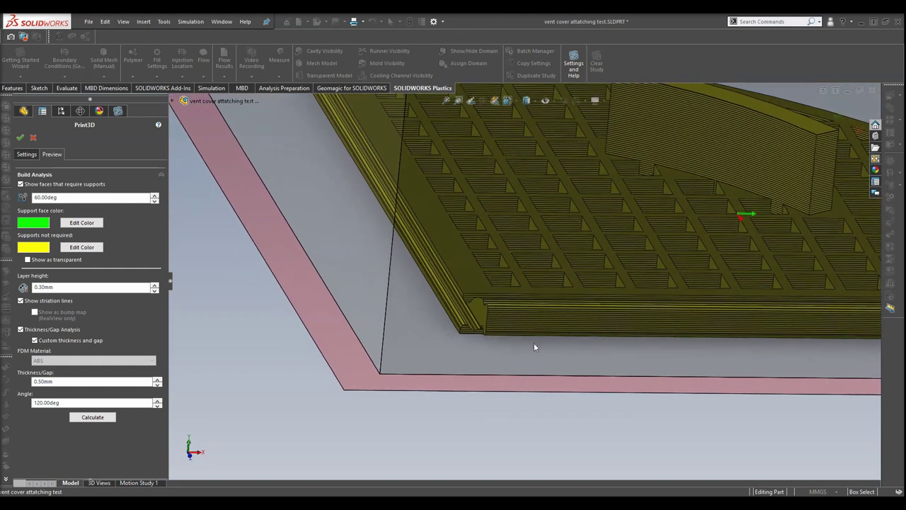
click(91, 418)
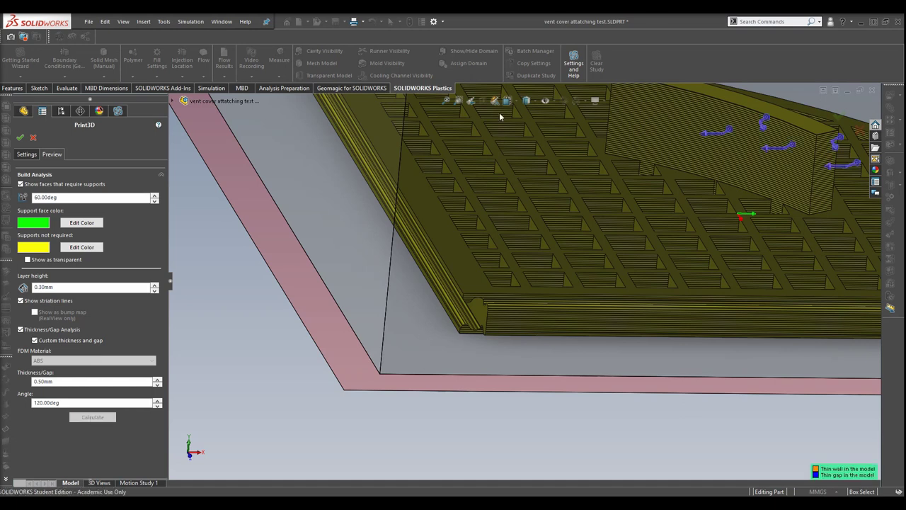
Examine where thin walls and thin gaps are marked across the whole vent cover, including its curved rim.
click(448, 99)
scroll(536, 385, down, 4)
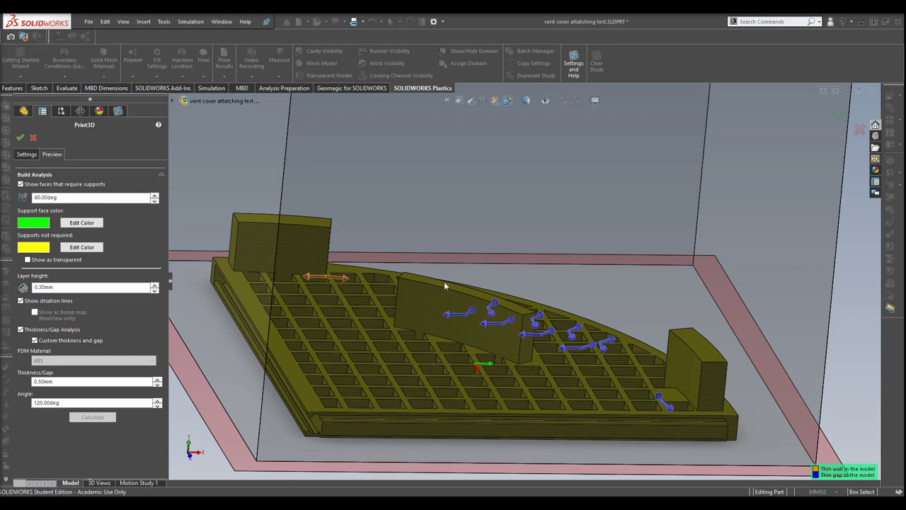
mouse_move(461, 281)
middle_down()
mouse_move(445, 278)
mouse_move(461, 297)
middle_up()
middle_drag(495, 340, 559, 407)
scroll(568, 417, down, 3)
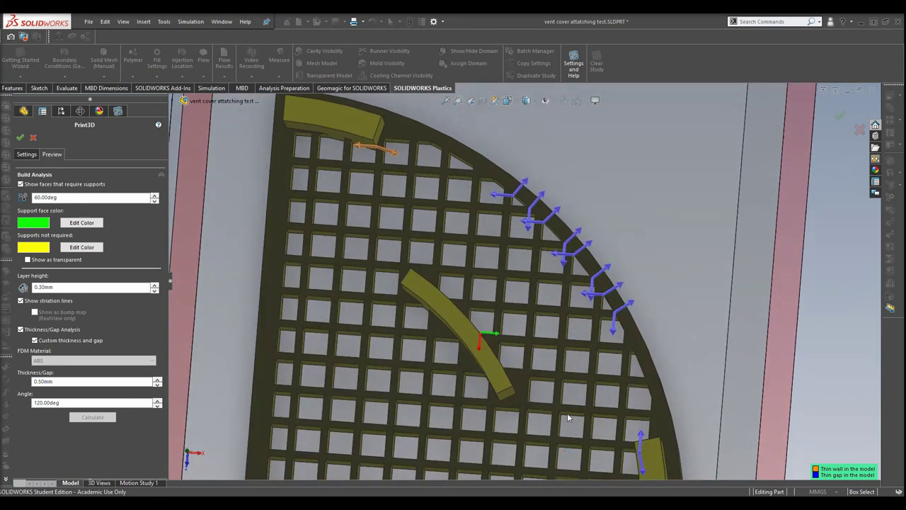
Inspect the thin gap markers up close where the grid openings meet the vent cover's curved rim.
scroll(570, 311, down, 8)
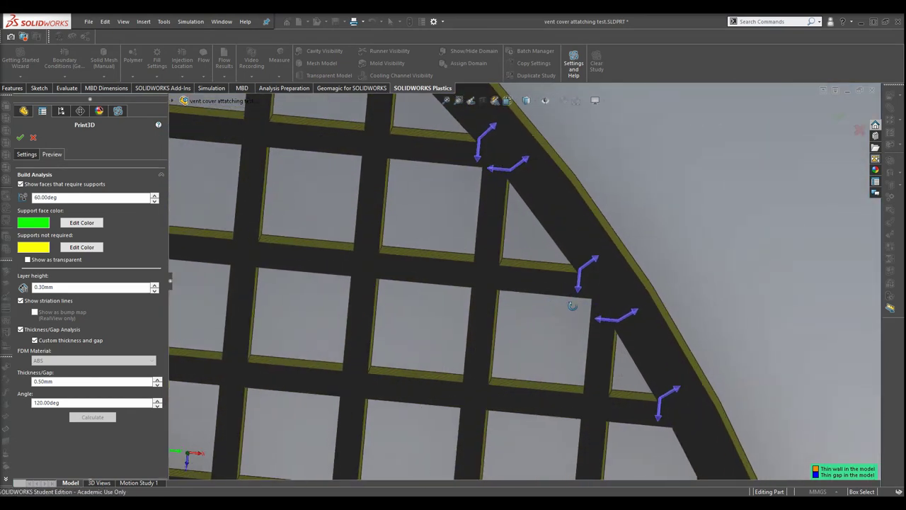
scroll(570, 306, up, 8)
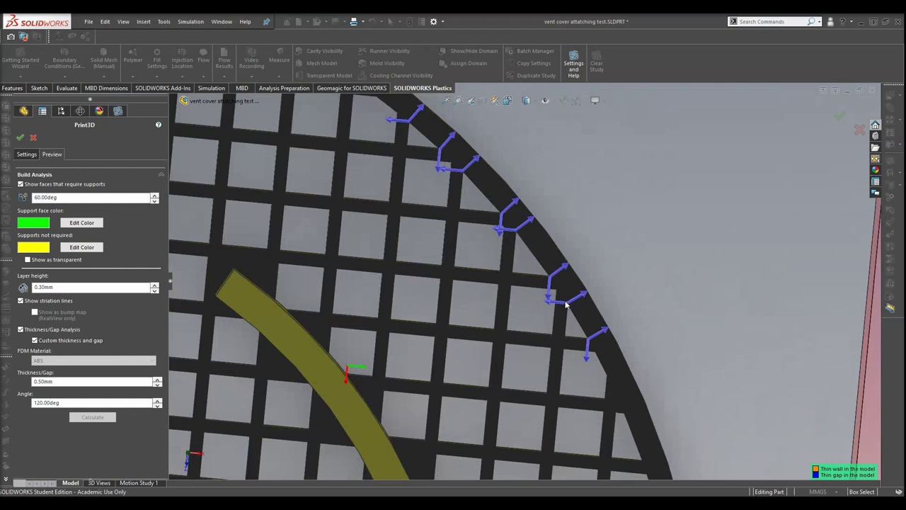
scroll(567, 305, up, 5)
middle_drag(508, 298, 490, 263)
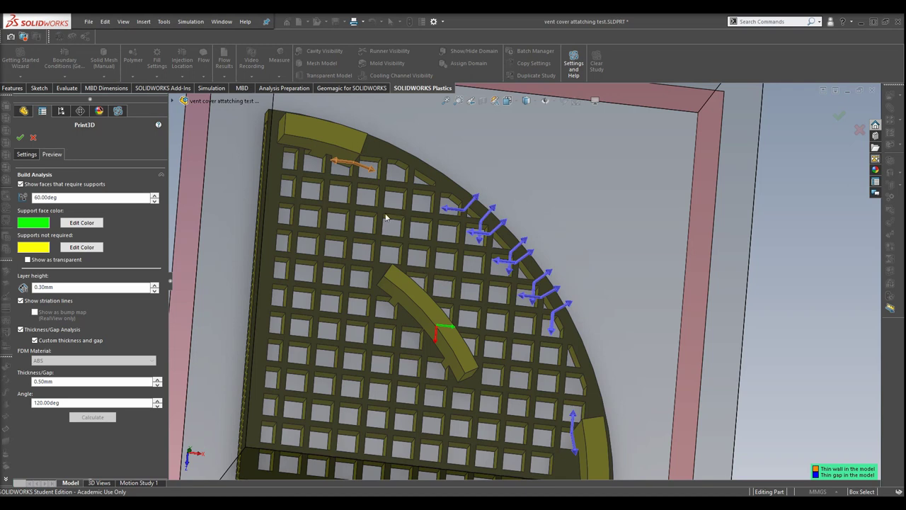
Examine the thin wall marker where the raised block at the end of the curved rim meets a grid bar.
scroll(342, 157, down, 10)
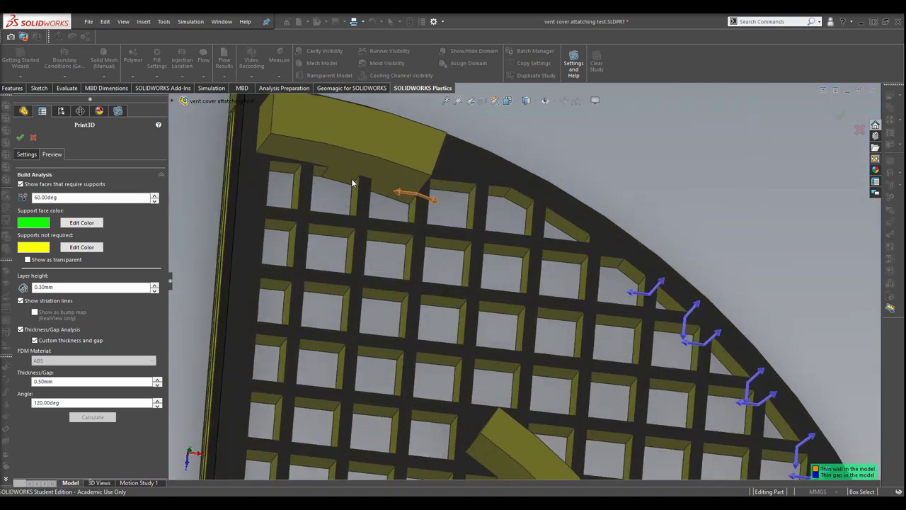
scroll(463, 228, down, 6)
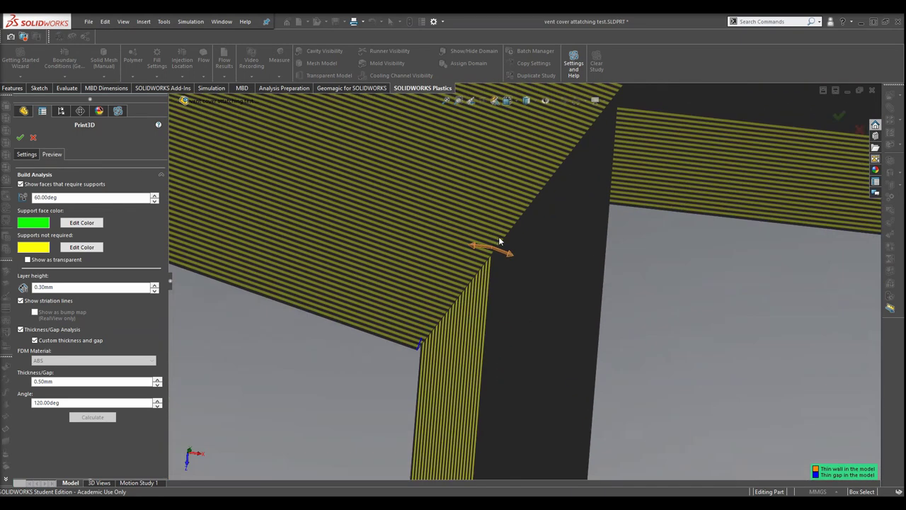
scroll(525, 247, down, 8)
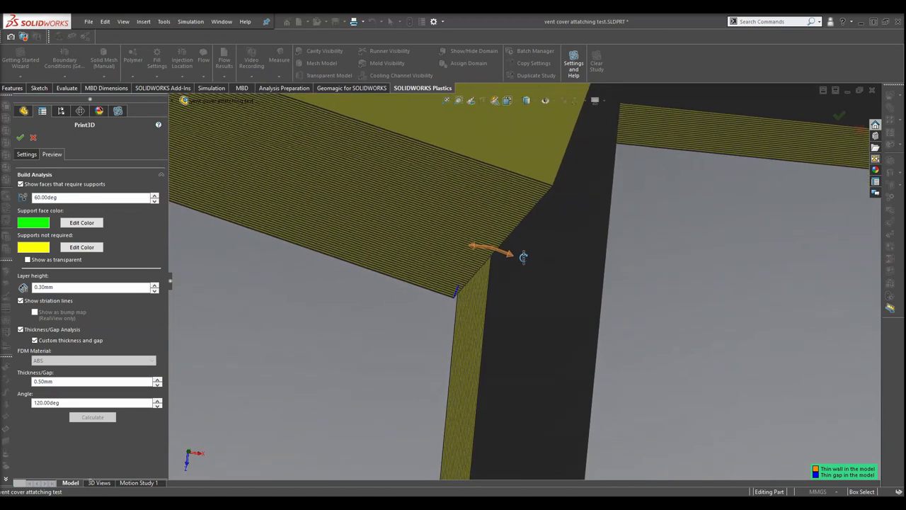
scroll(518, 268, down, 6)
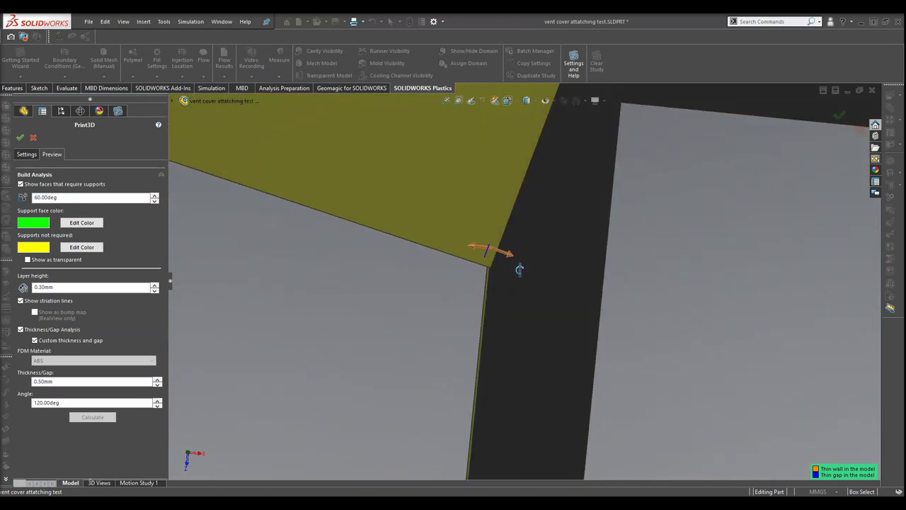
scroll(486, 251, down, 4)
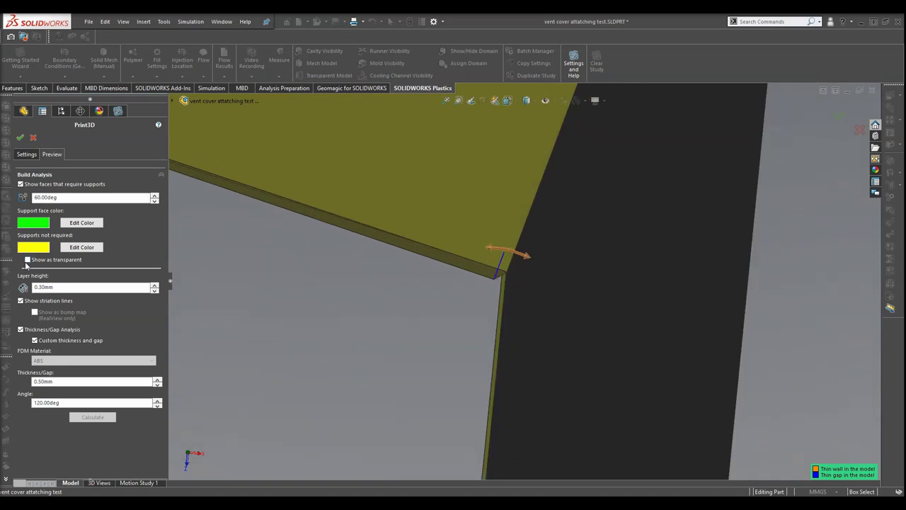
Show the faces not requiring supports as transparent and inspect the geometry around the marked thin wall and thin gap.
click(28, 260)
scroll(343, 354, down, 5)
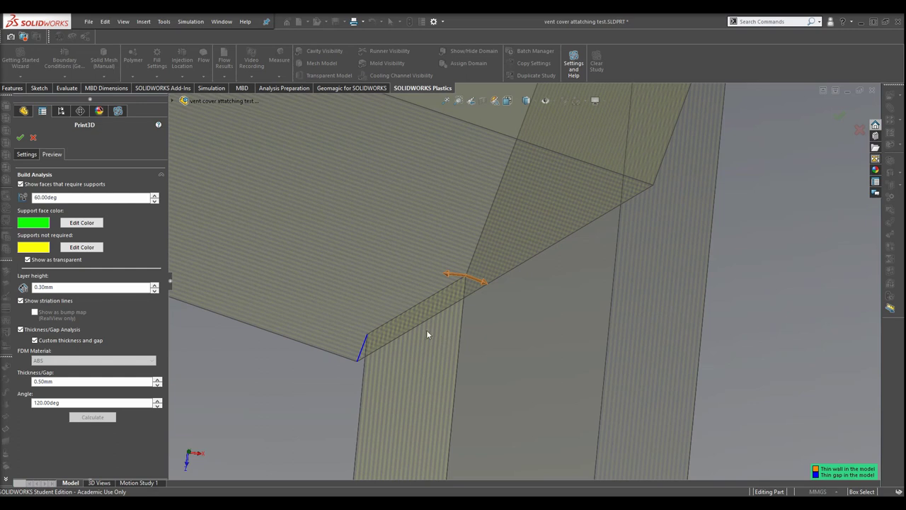
middle_drag(427, 334, 412, 323)
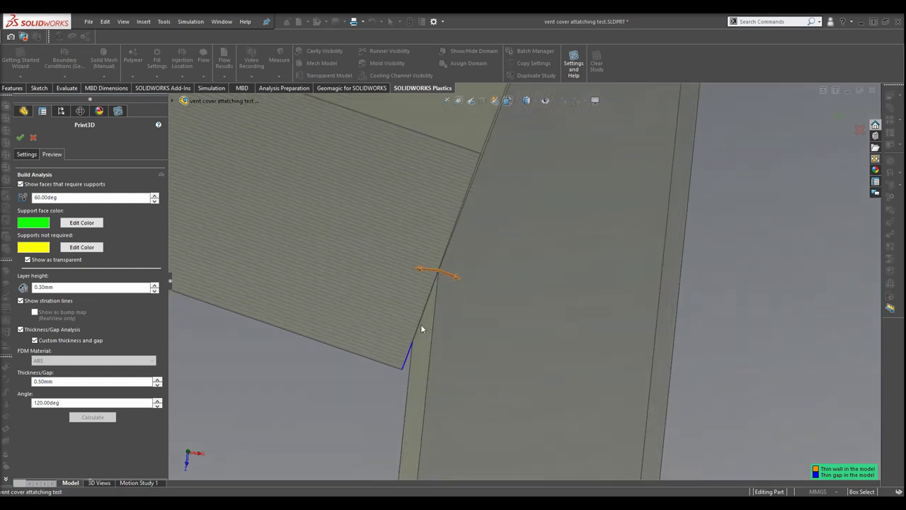
Turn off the transparent display and review the whole vent cover on the print bed with its thickness and gap markers.
key(f)
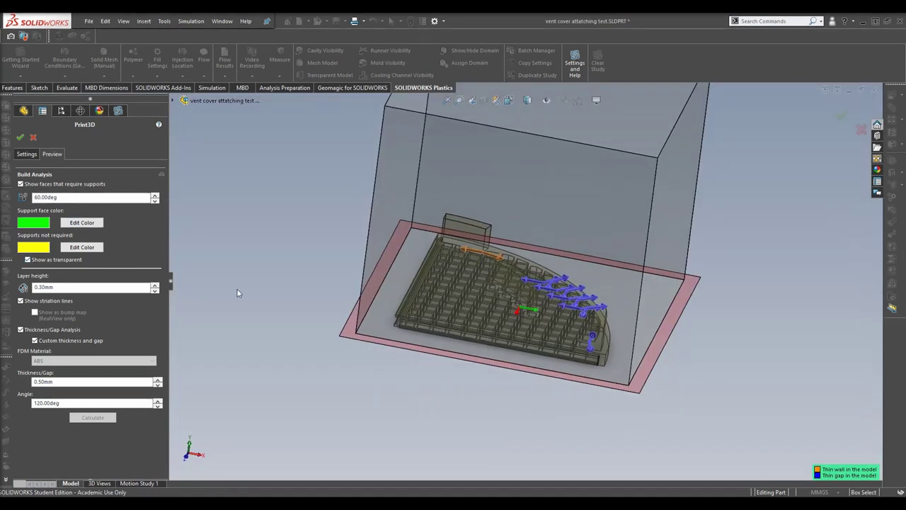
click(28, 260)
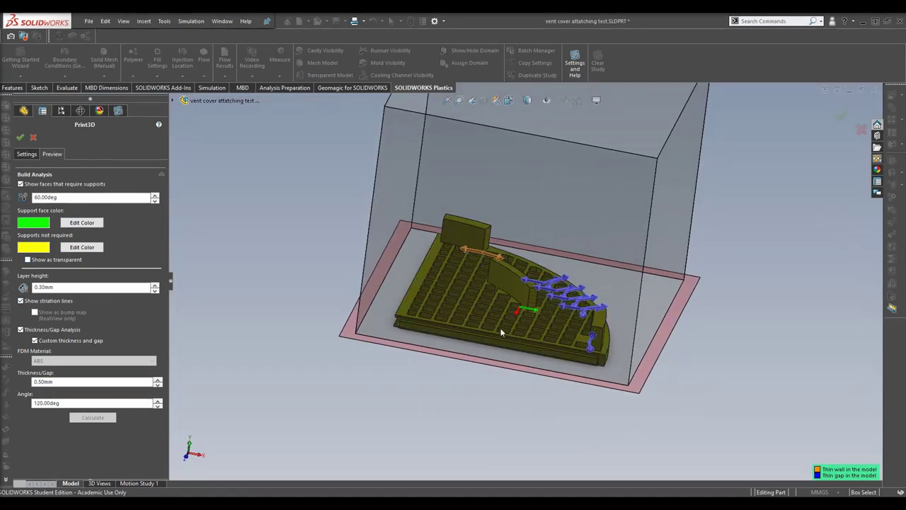
scroll(491, 283, down, 3)
middle_drag(532, 315, 525, 309)
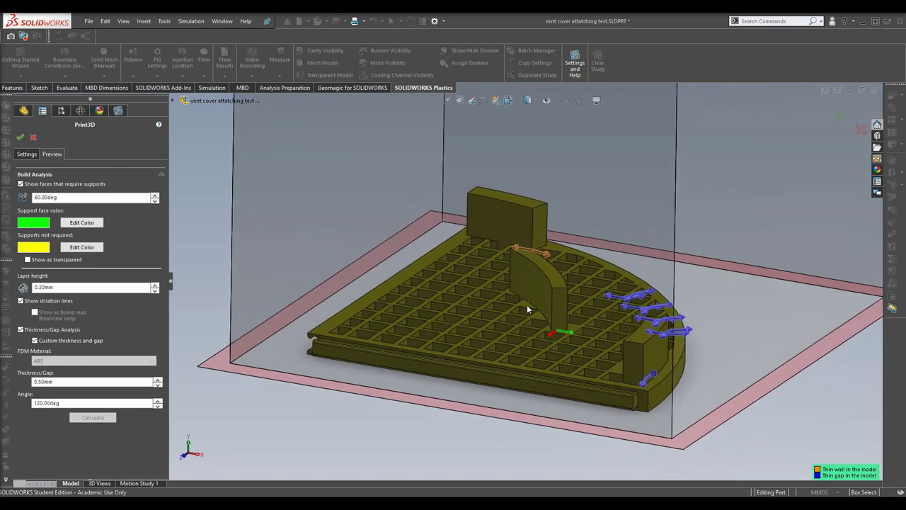